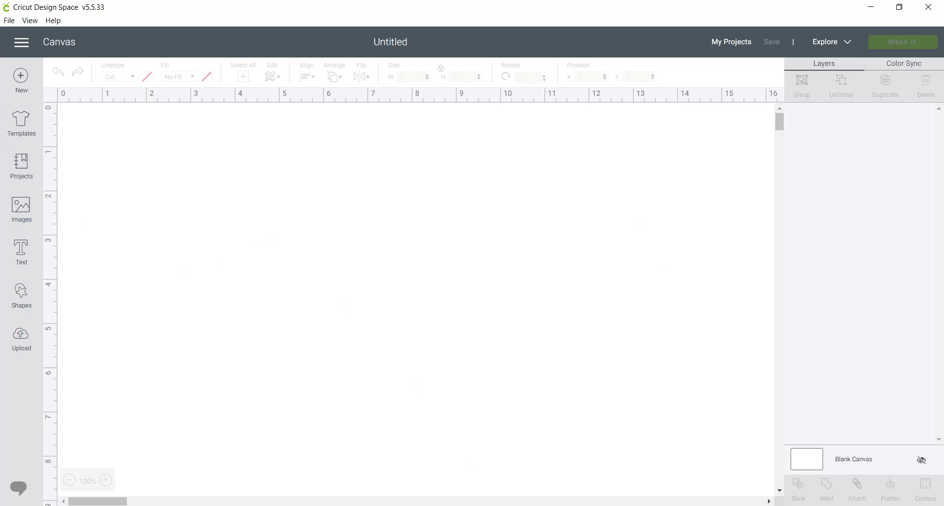
Step: Switch to Chrome, where the enlarged 'faith over fear' Yahoo image result is shown
key(alt+Tab)
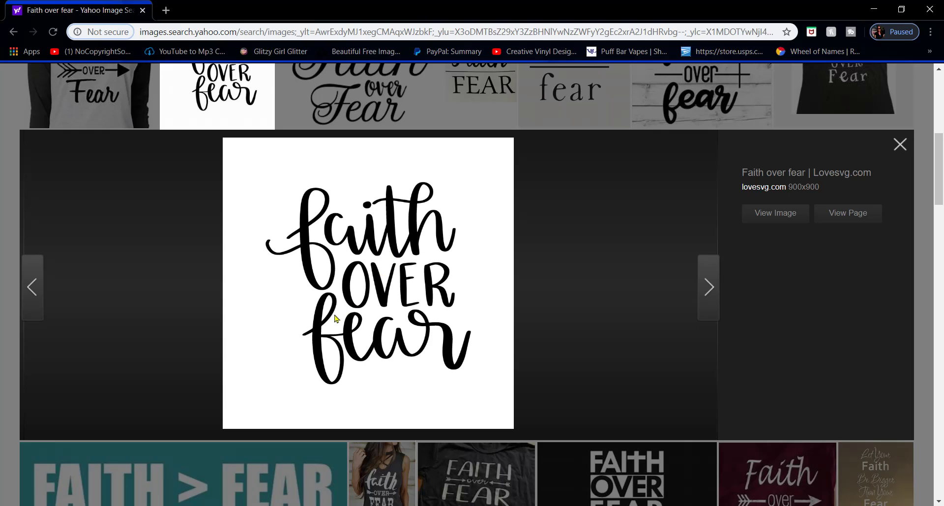
Step: Save the 'faith over fear' image to the Desktop as Faith-over-fear.png, then return to Design Space
right_click(283, 278)
click(306, 302)
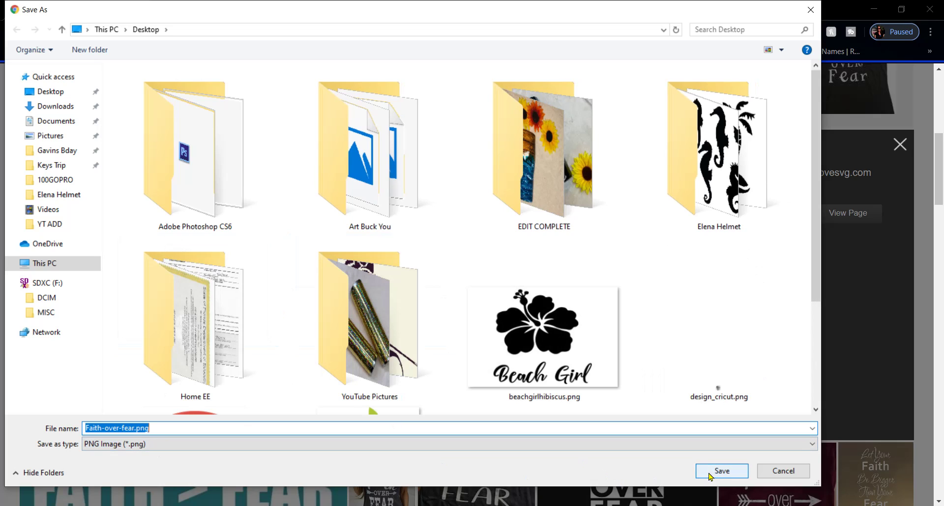
click(54, 80)
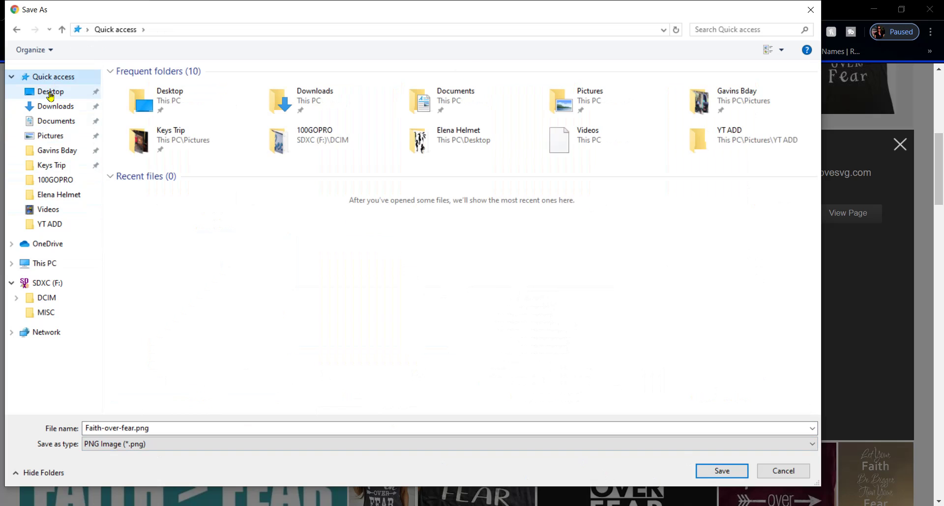
click(50, 93)
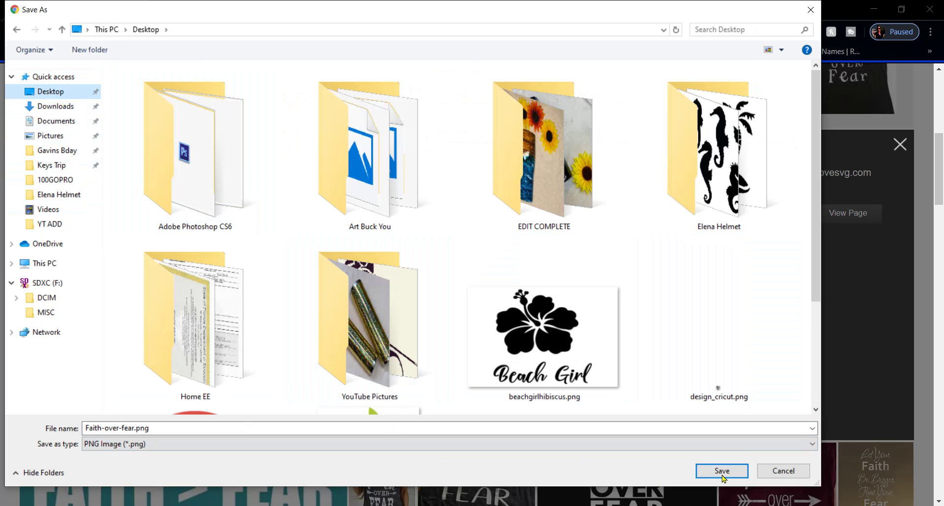
click(722, 472)
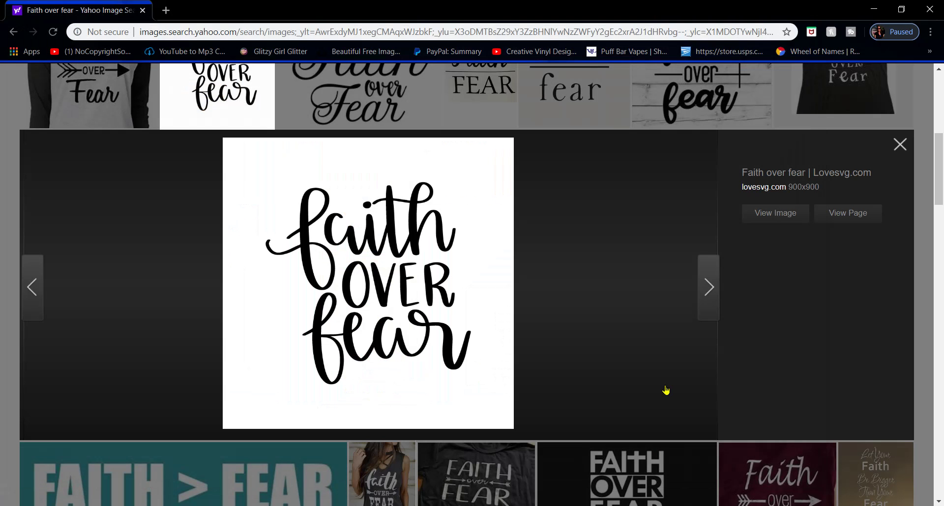
key(alt+Tab)
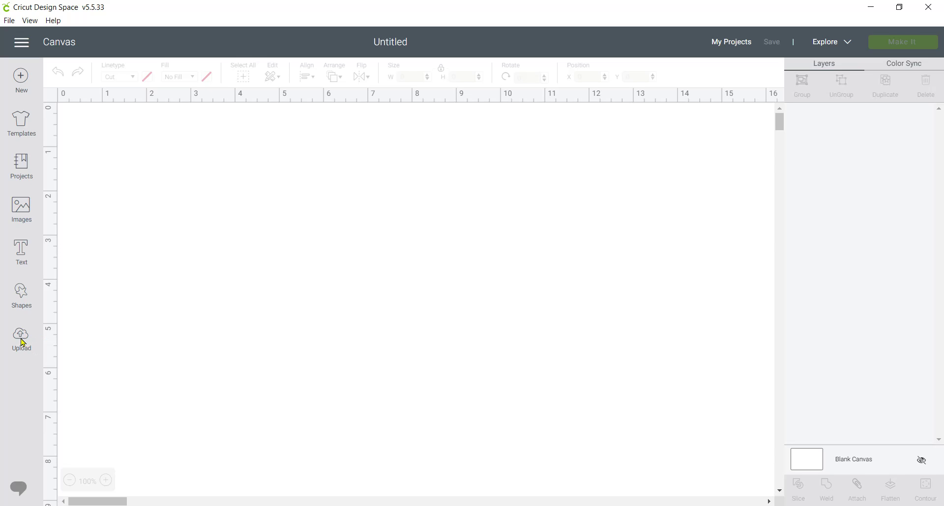
Step: Upload Faith-over-fear.png from the Desktop as a Complex image and continue to cleanup
click(21, 341)
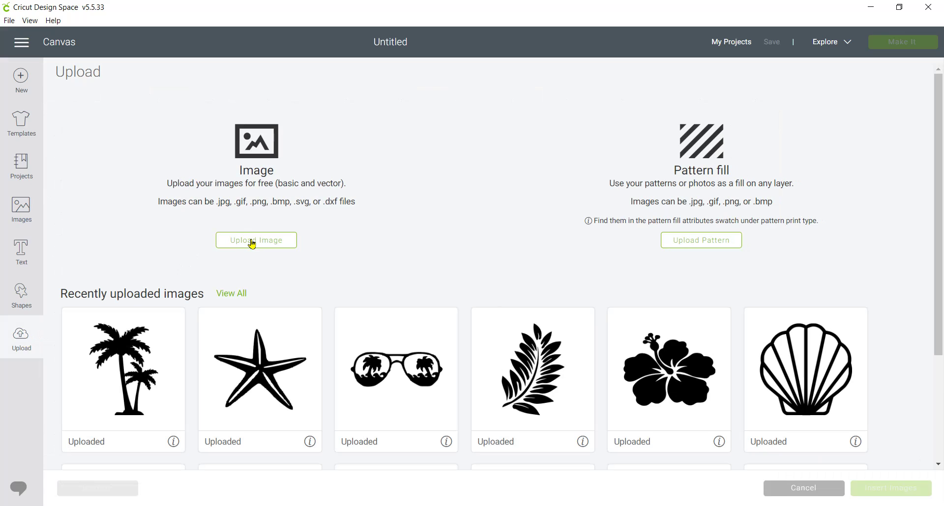
click(252, 242)
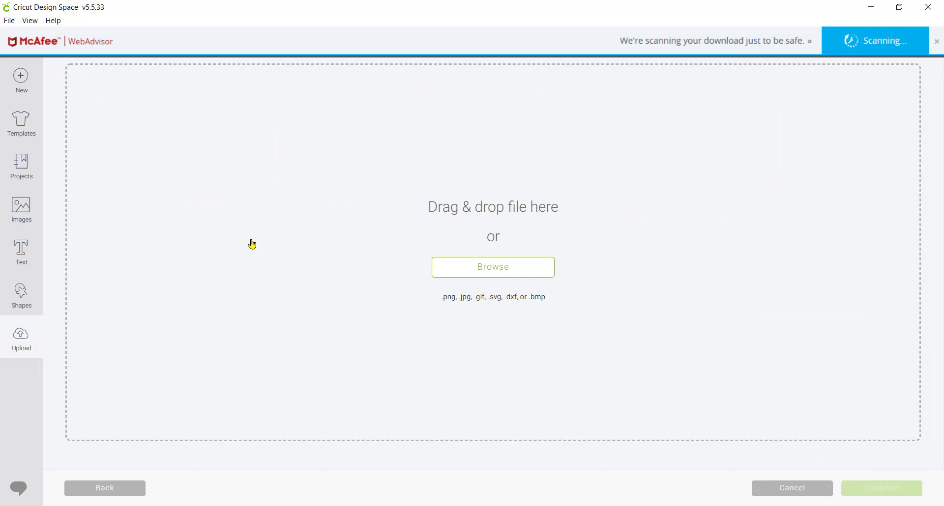
click(489, 277)
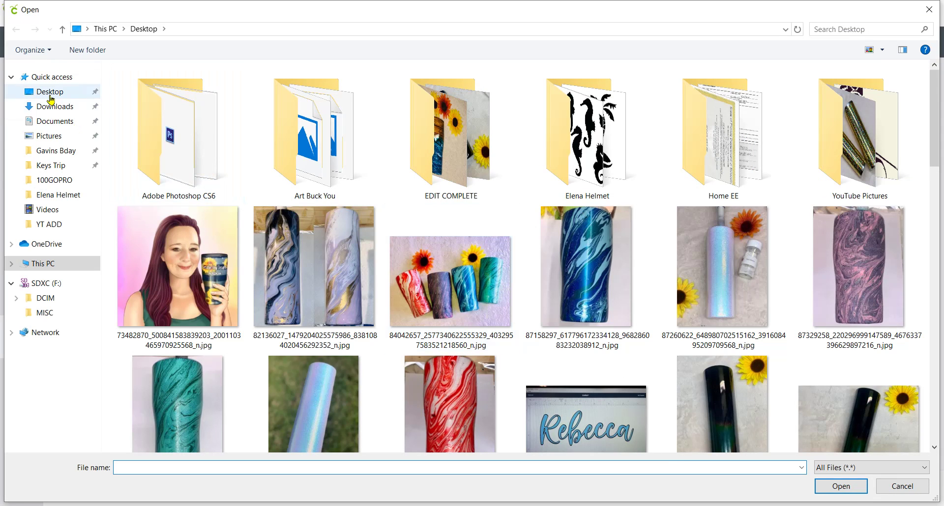
click(51, 96)
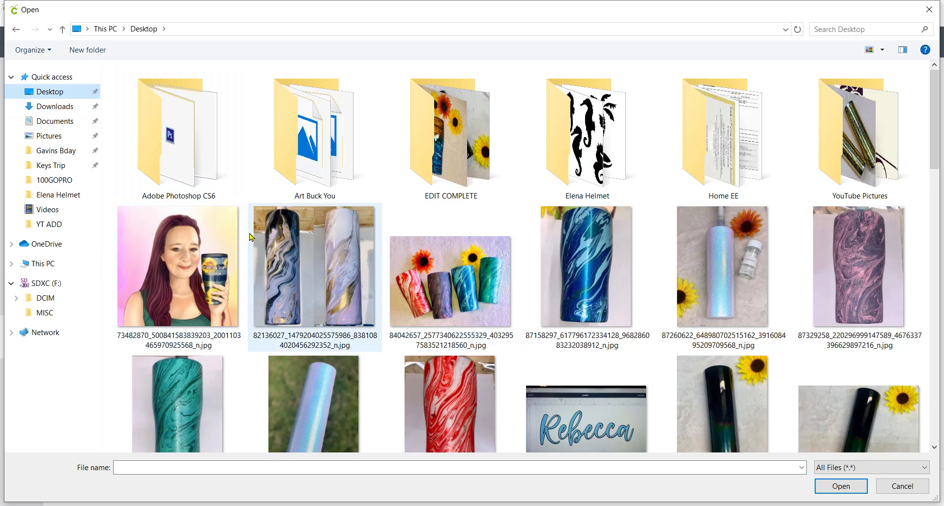
scroll(346, 262, down, 1)
scroll(346, 261, down, 3)
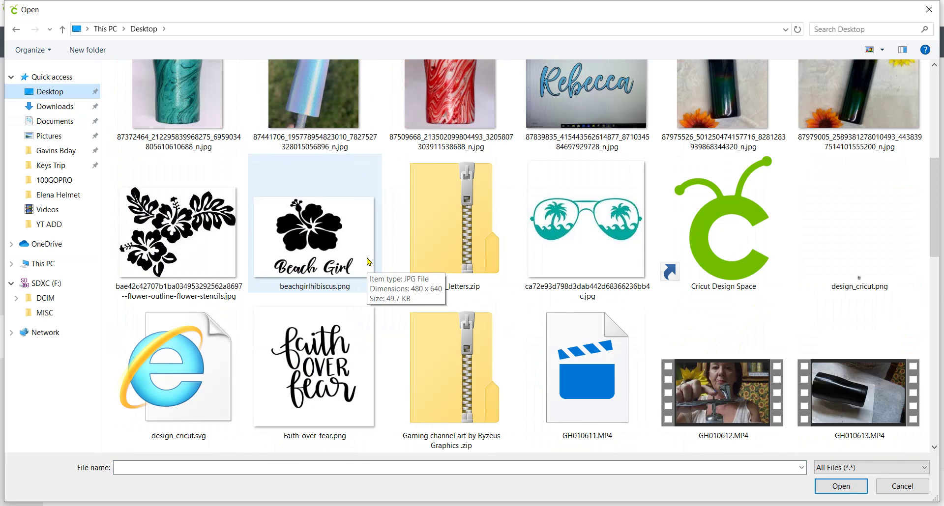
click(315, 370)
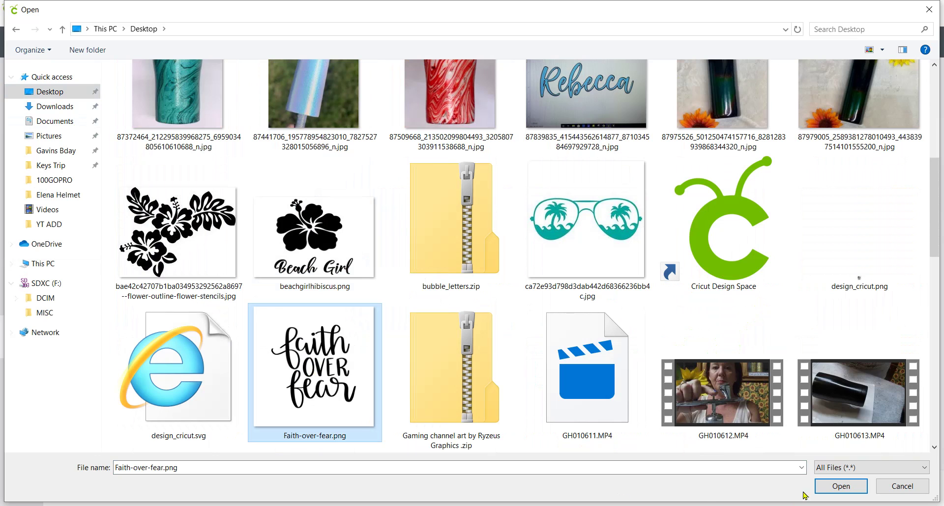
click(841, 486)
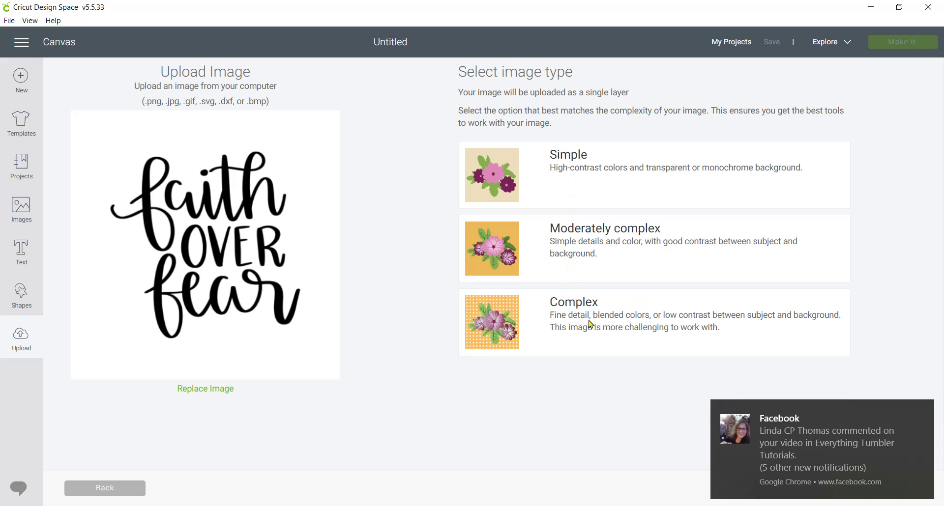
click(605, 325)
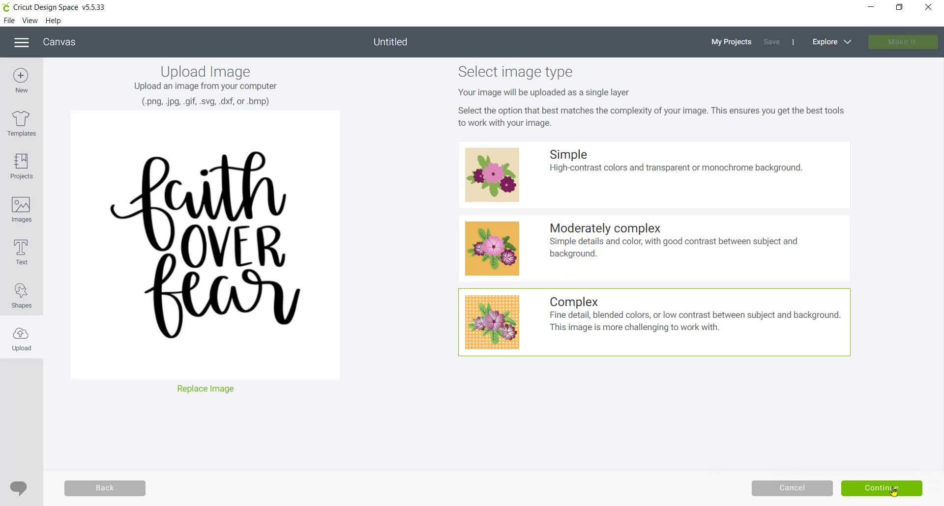
click(891, 489)
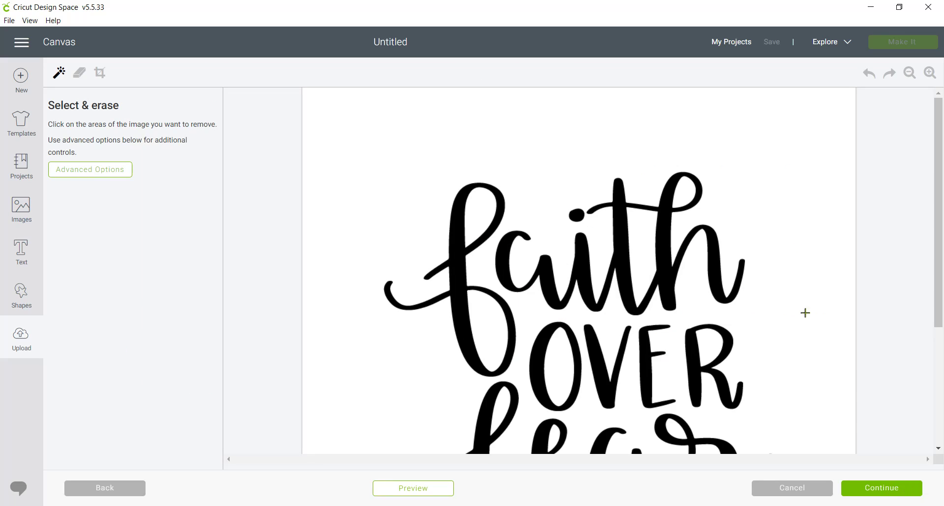
Step: Crop the image to a box tightly around the lettering, then return to Select & erase
click(910, 74)
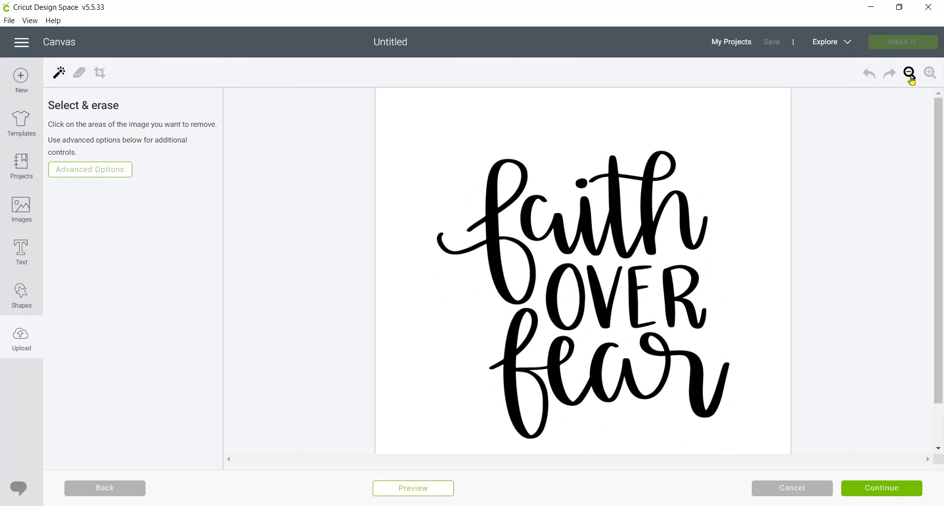
click(100, 74)
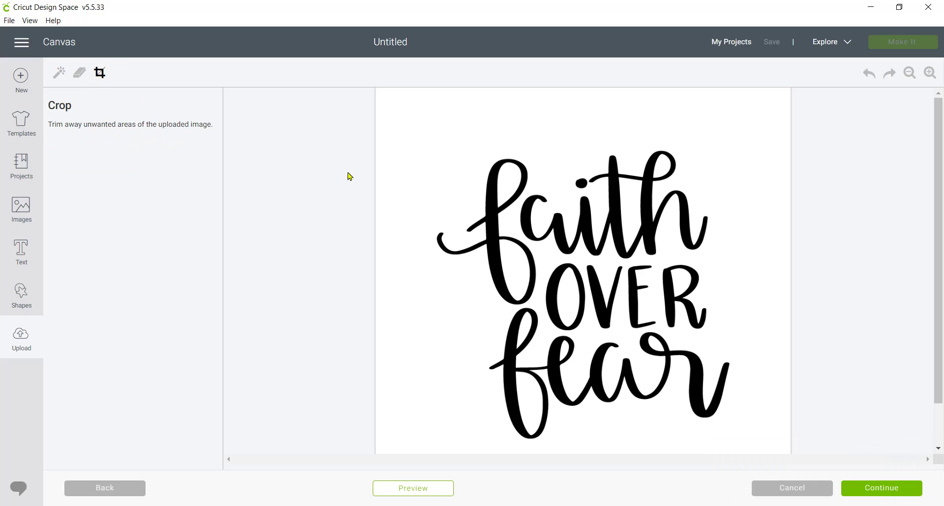
drag(418, 132, 744, 444)
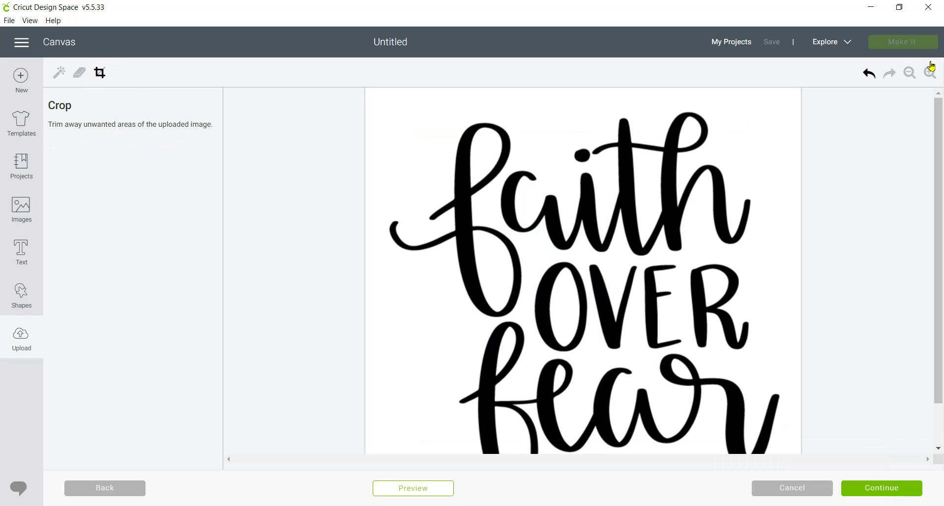
click(910, 74)
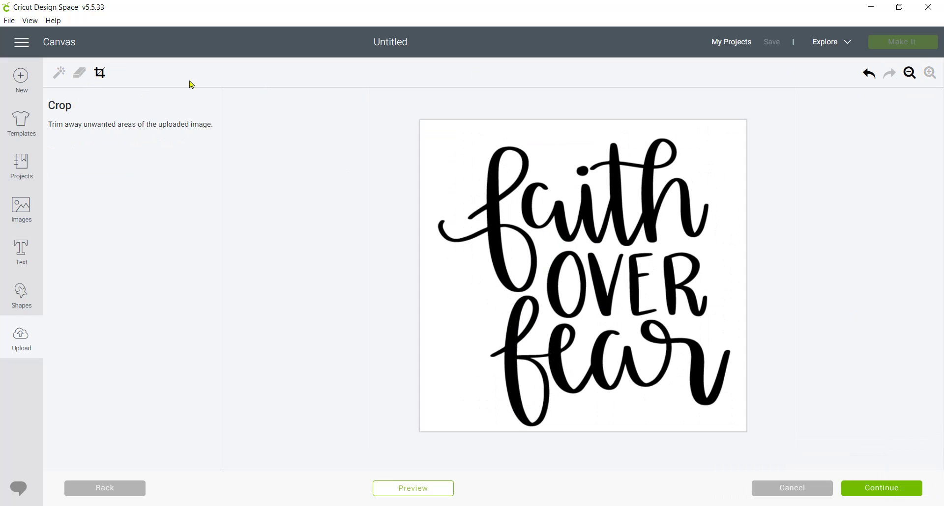
click(58, 73)
Step: Erase the white background around the lettering and check it in the cut preview
click(440, 164)
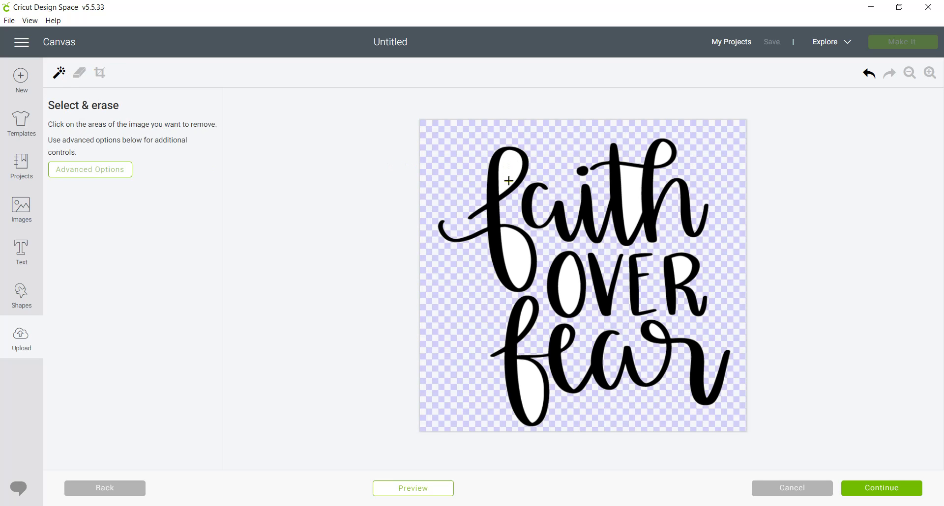
click(413, 489)
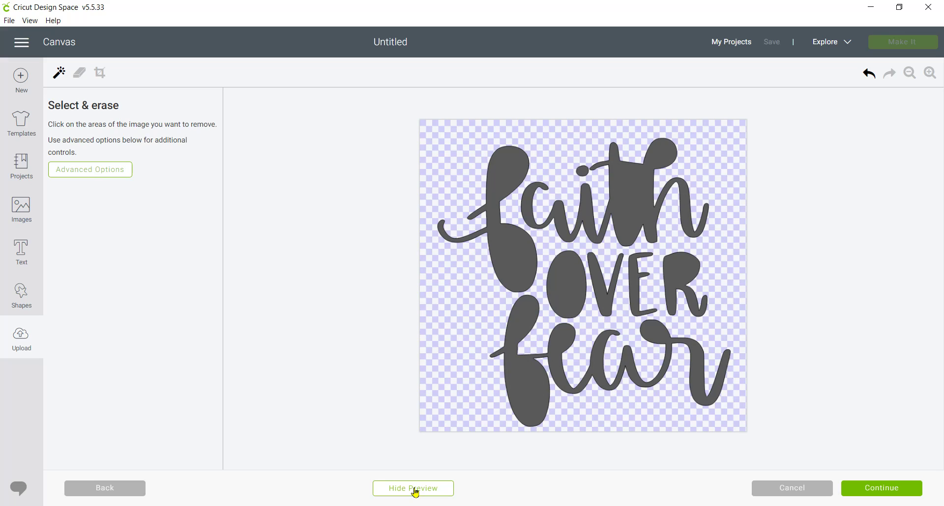
click(415, 489)
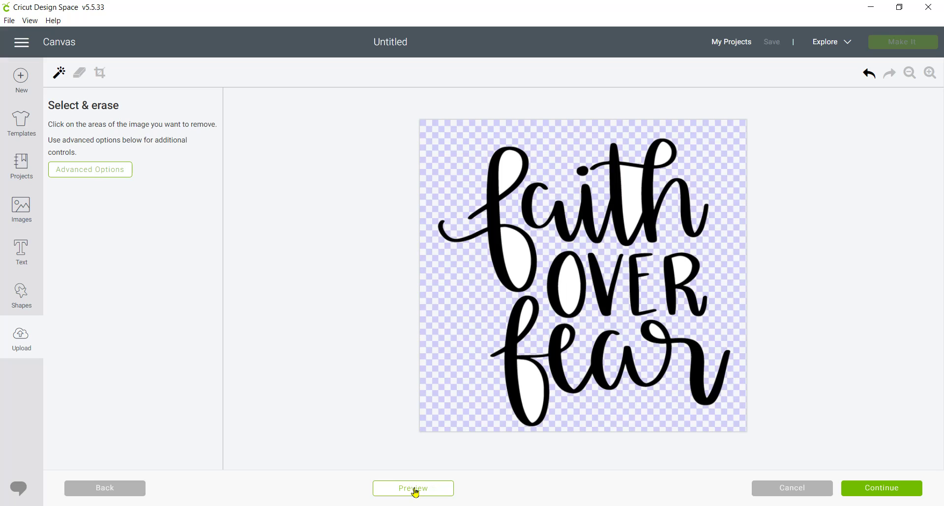
Step: Erase the white inside the f, t–h gap, h, R, O and fear's f, then preview and continue
click(512, 253)
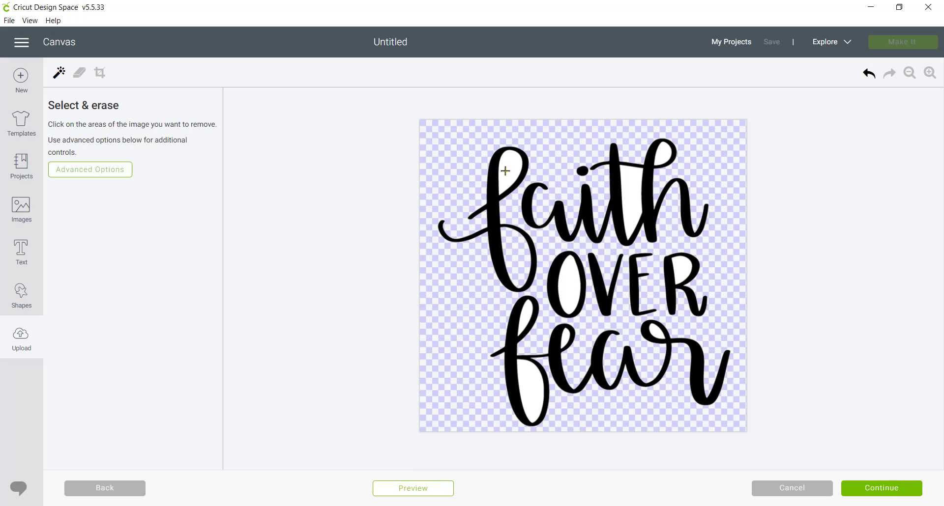
click(632, 190)
click(660, 159)
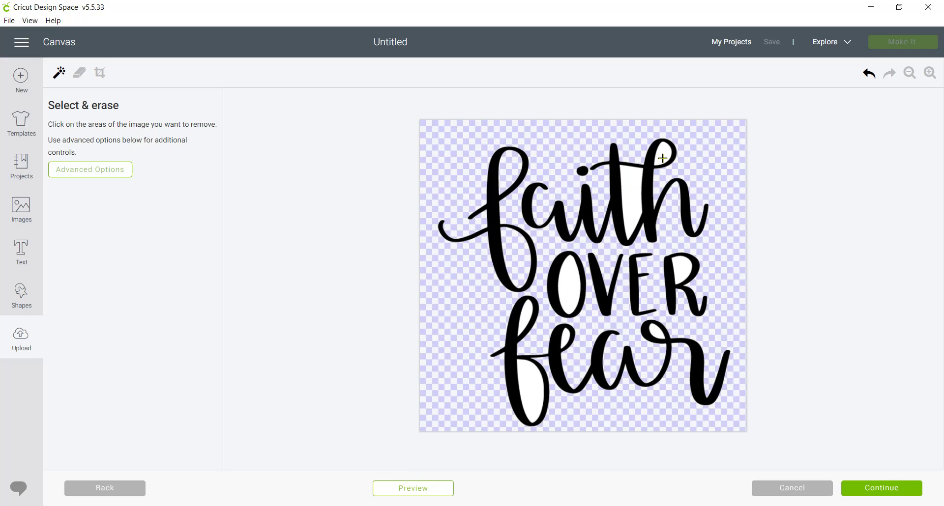
click(682, 269)
click(567, 283)
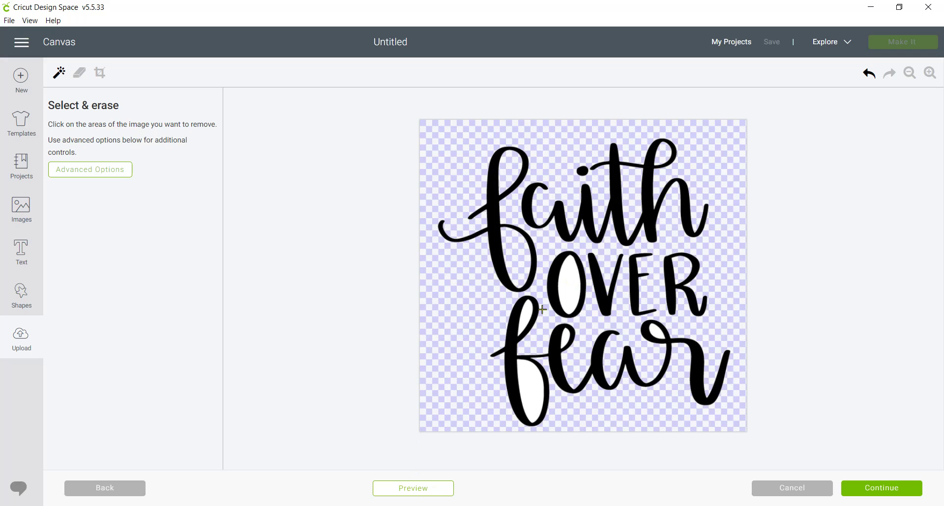
click(527, 397)
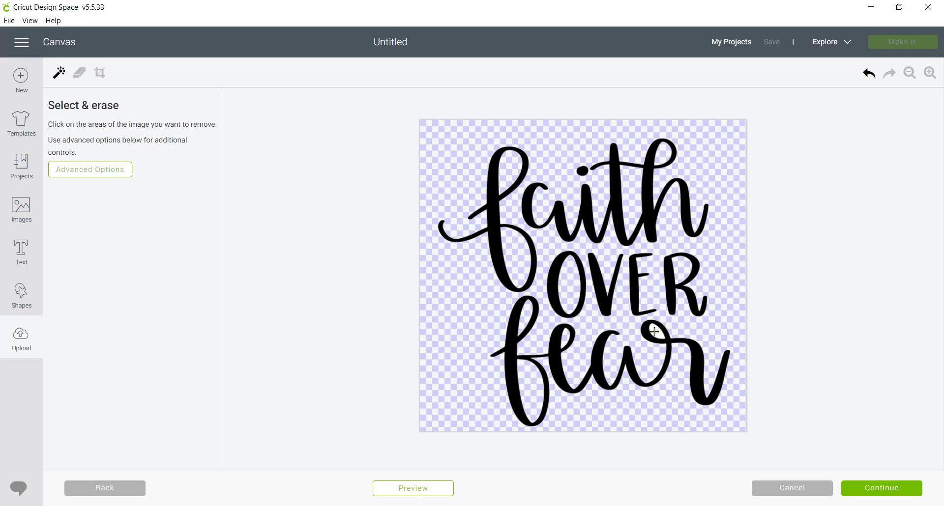
click(414, 489)
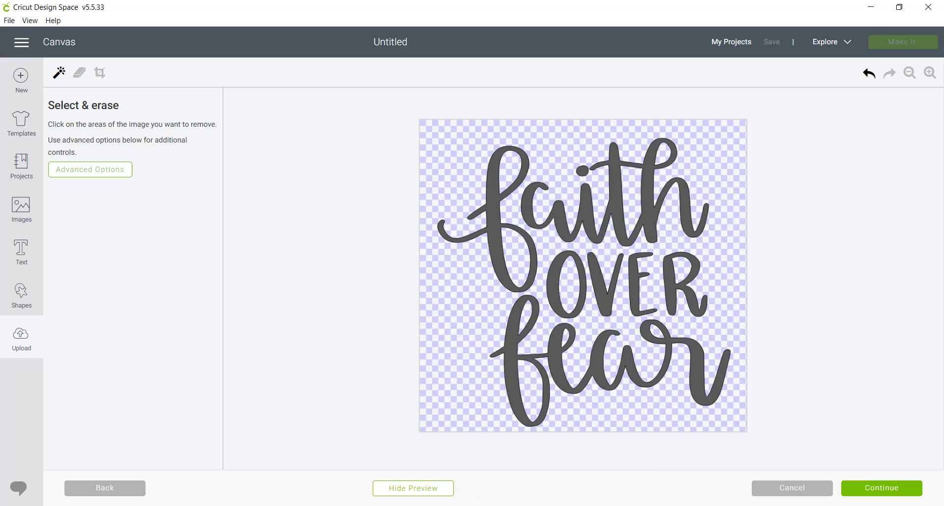
click(883, 492)
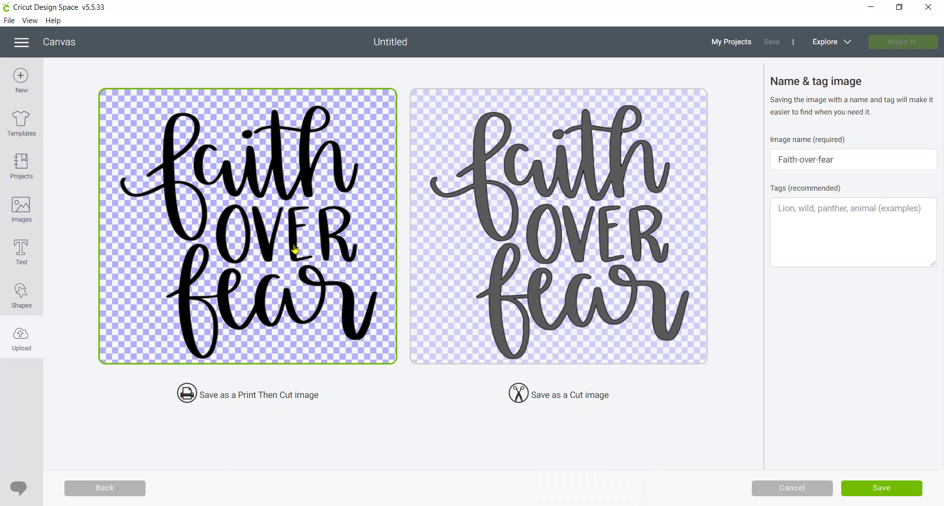
Step: Save Faith-over-fear as a Cut image and pick it from Recently uploaded images
click(462, 261)
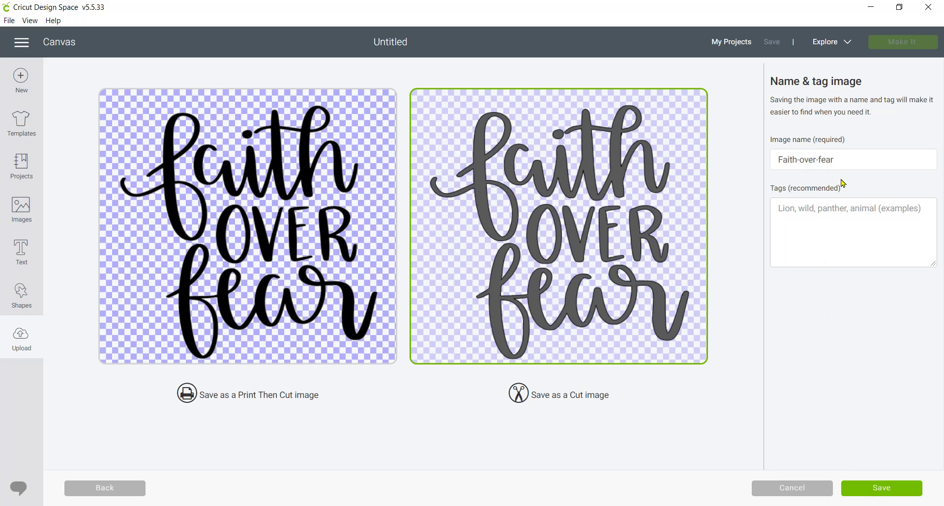
click(883, 489)
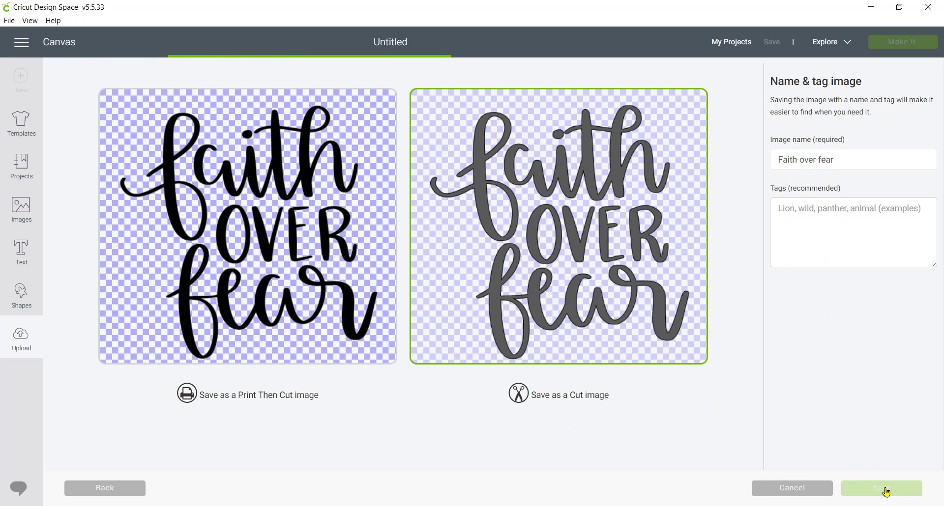
click(886, 492)
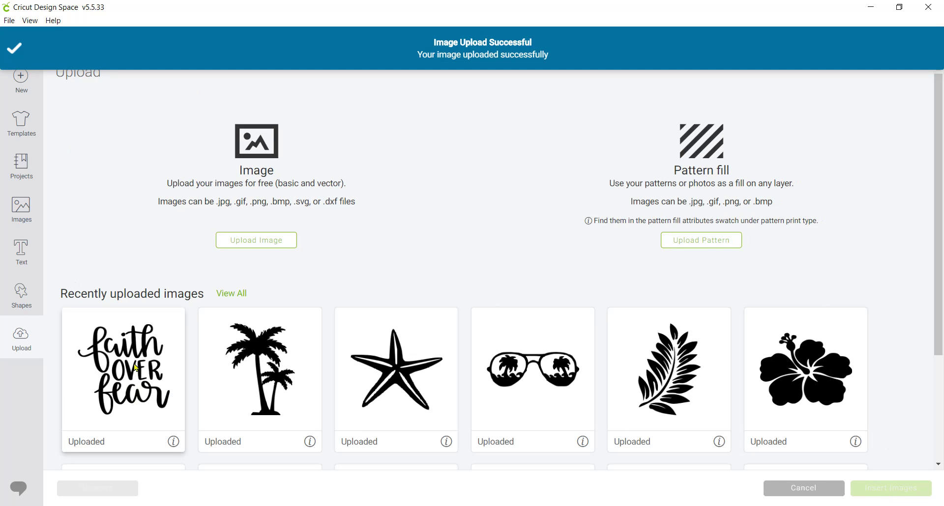
click(135, 366)
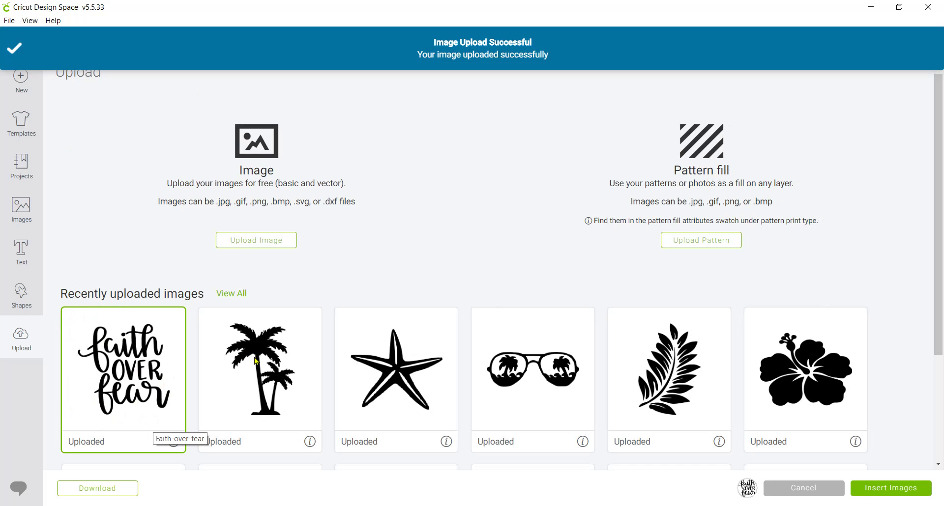
Step: Insert the faith over fear image, move it top-left and enlarge it to about 7 inches wide
click(890, 492)
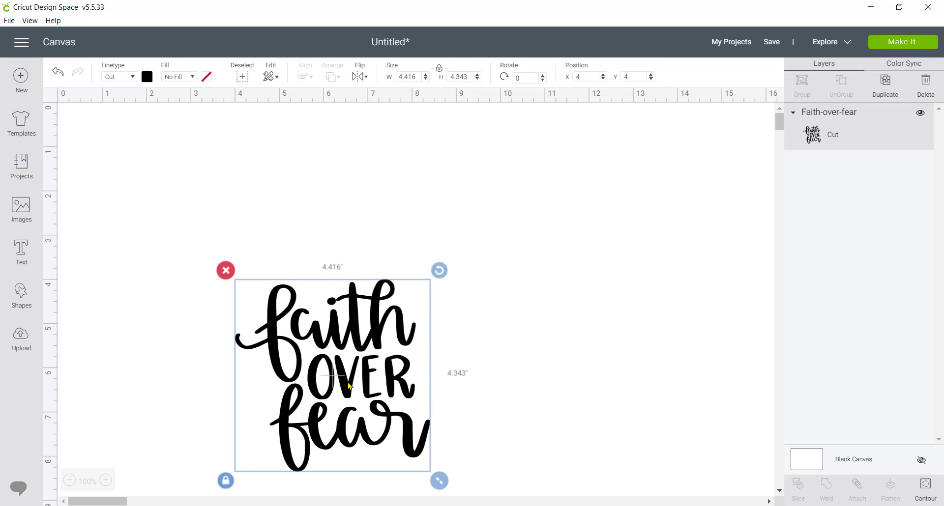
drag(349, 385, 270, 232)
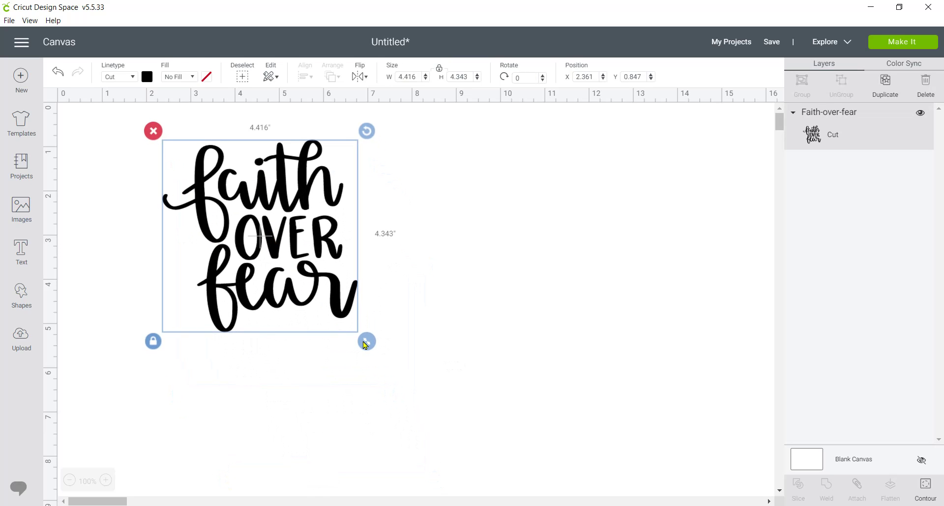
drag(404, 391, 481, 464)
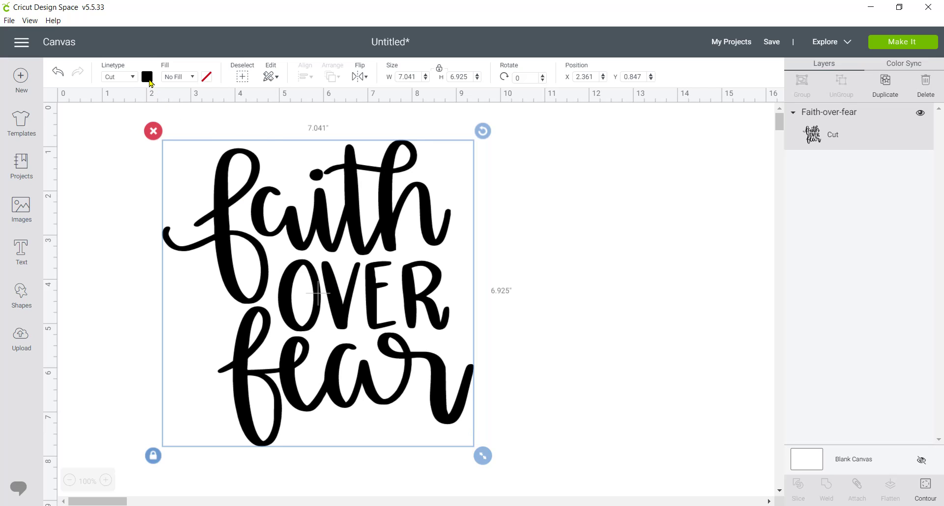
Step: Colour the design light blue, then reselect it and send it to the Make It mat preview
click(147, 77)
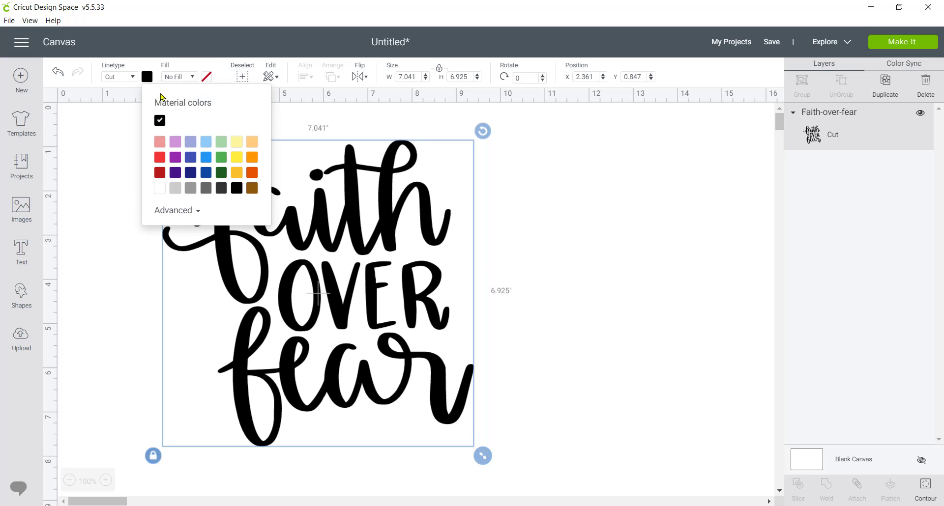
click(209, 145)
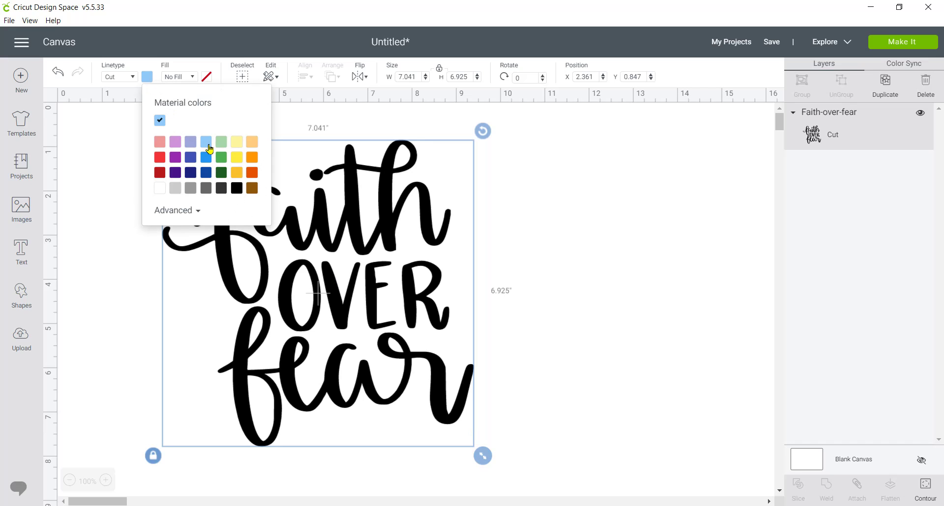
click(517, 226)
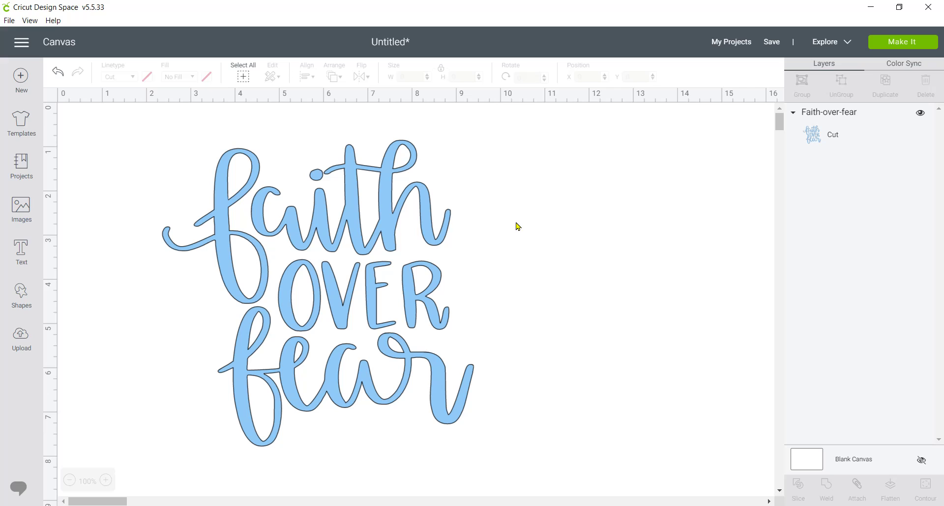
click(384, 329)
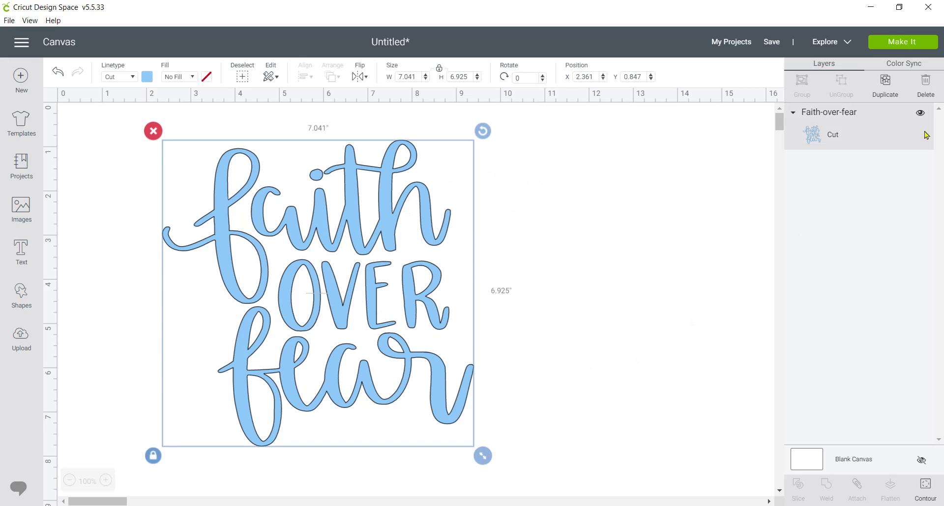
click(901, 45)
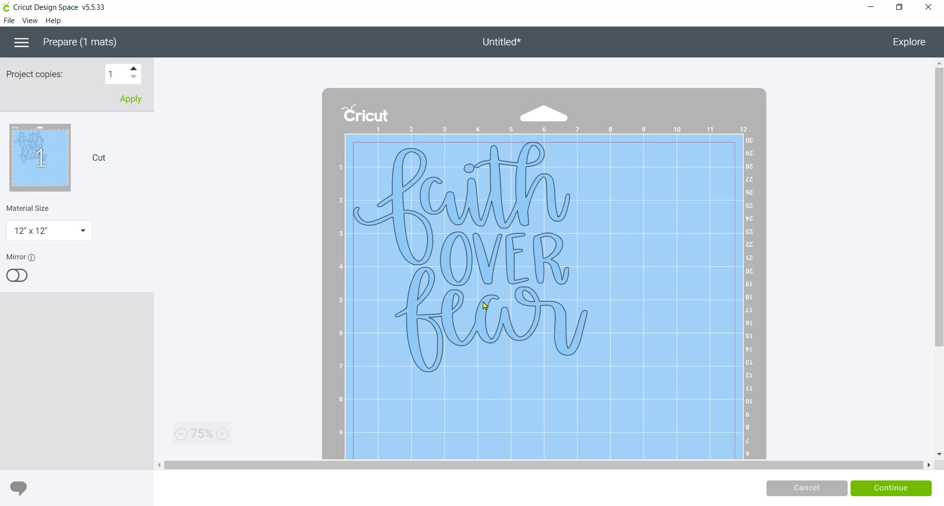
Step: Select the design on the 12" x 12" mat and toggle Mirror on, then back off
click(489, 256)
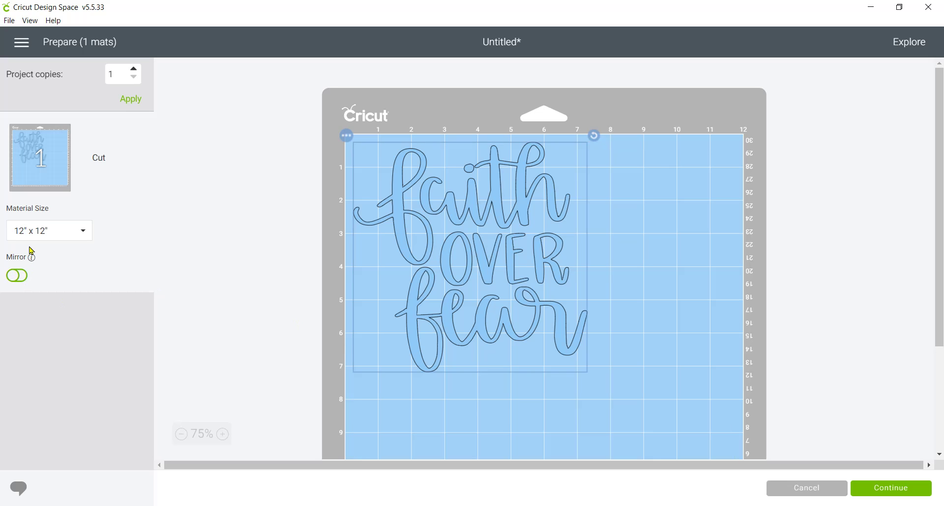
click(18, 277)
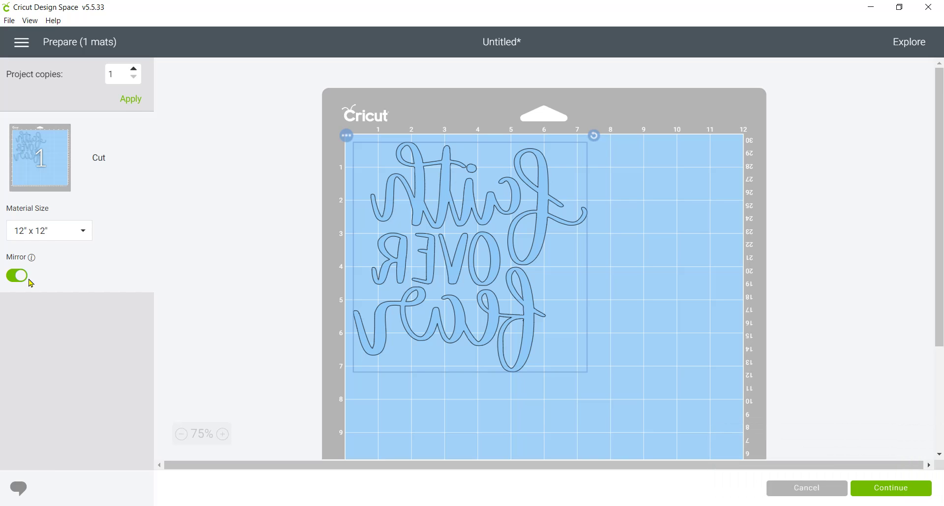
click(17, 275)
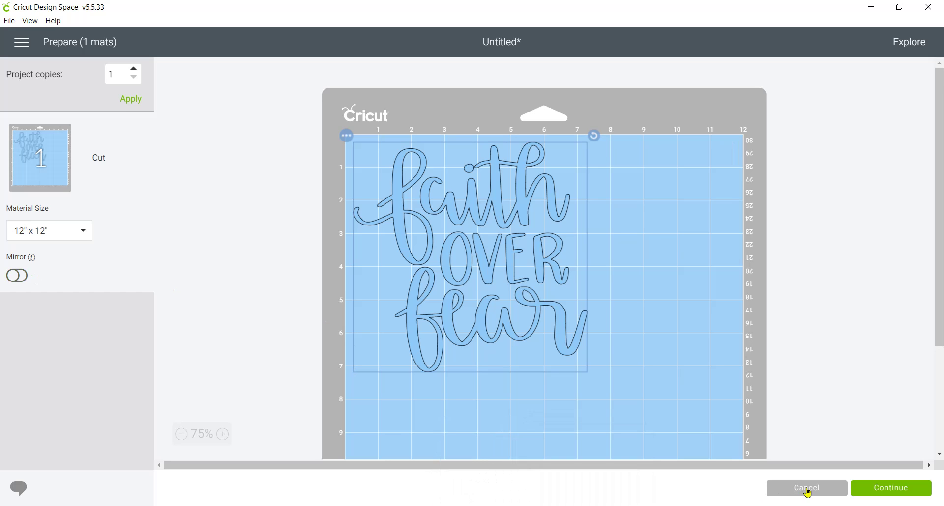
Step: Cancel the Prepare screen to return to the canvas with the light-blue Cut layer
click(808, 489)
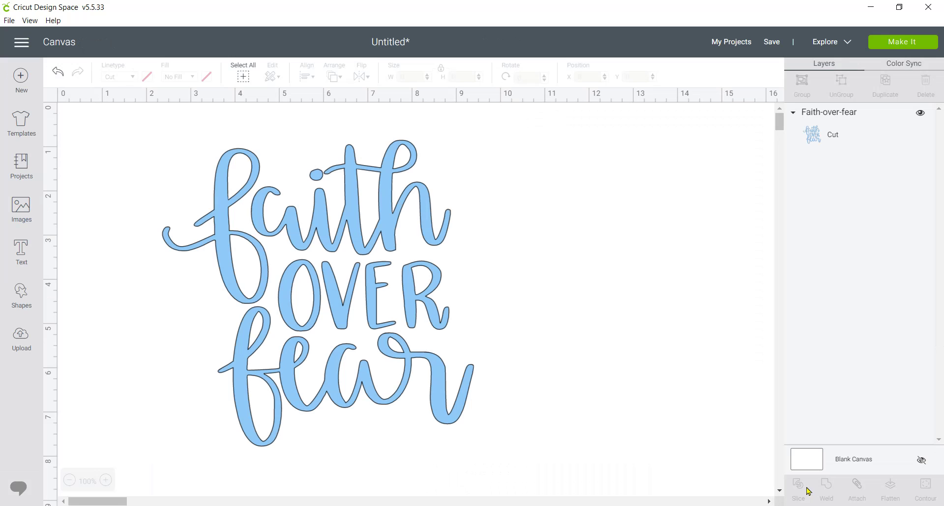